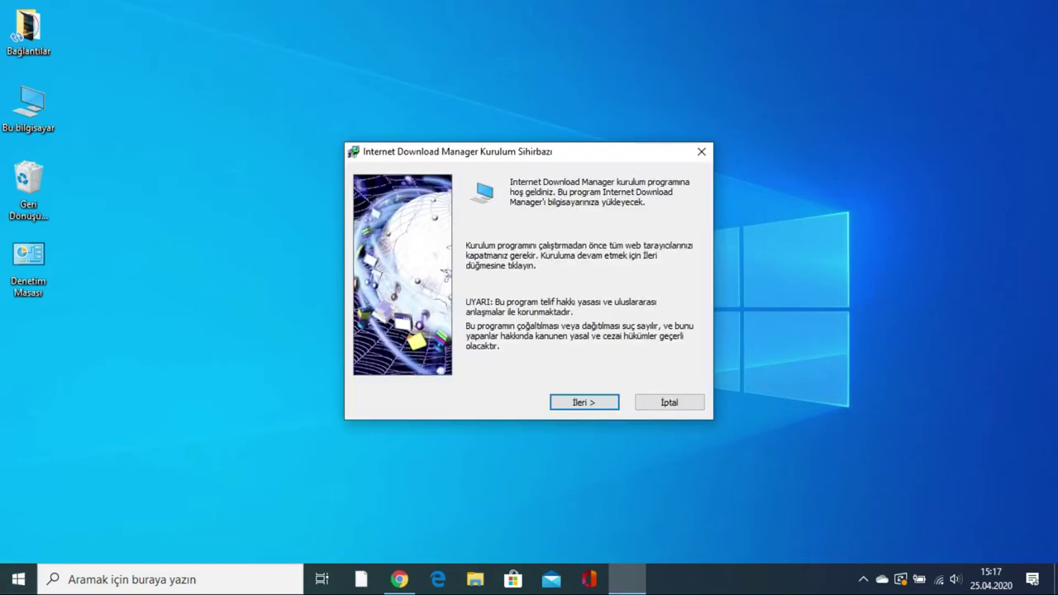
Step: Install Internet Download Manager in the preset folder with a desktop icon, accepting the licence, and switch to Chrome
left_click(583, 402)
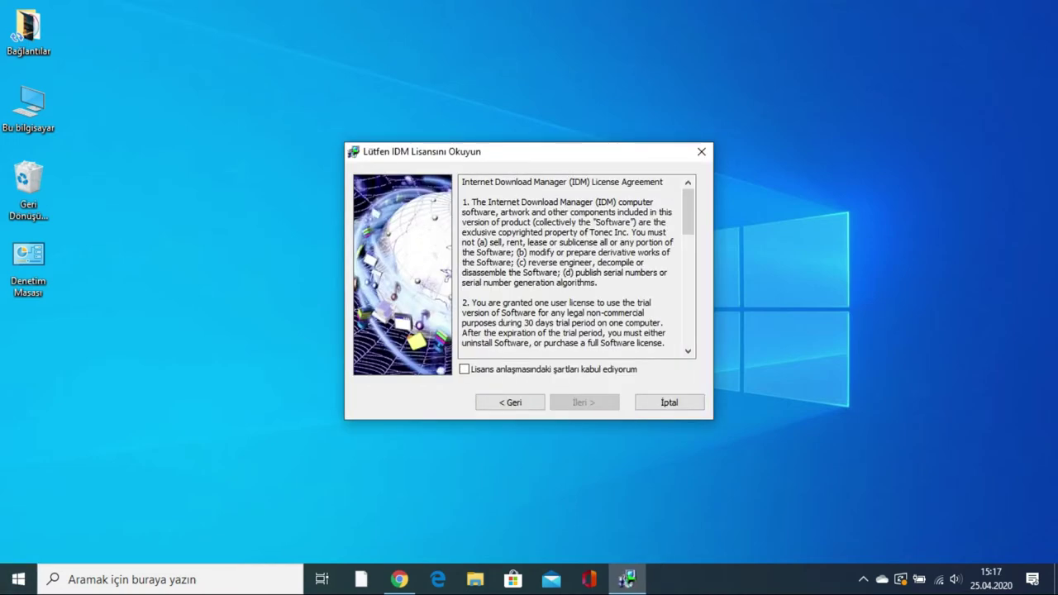
left_click(464, 369)
left_click(584, 401)
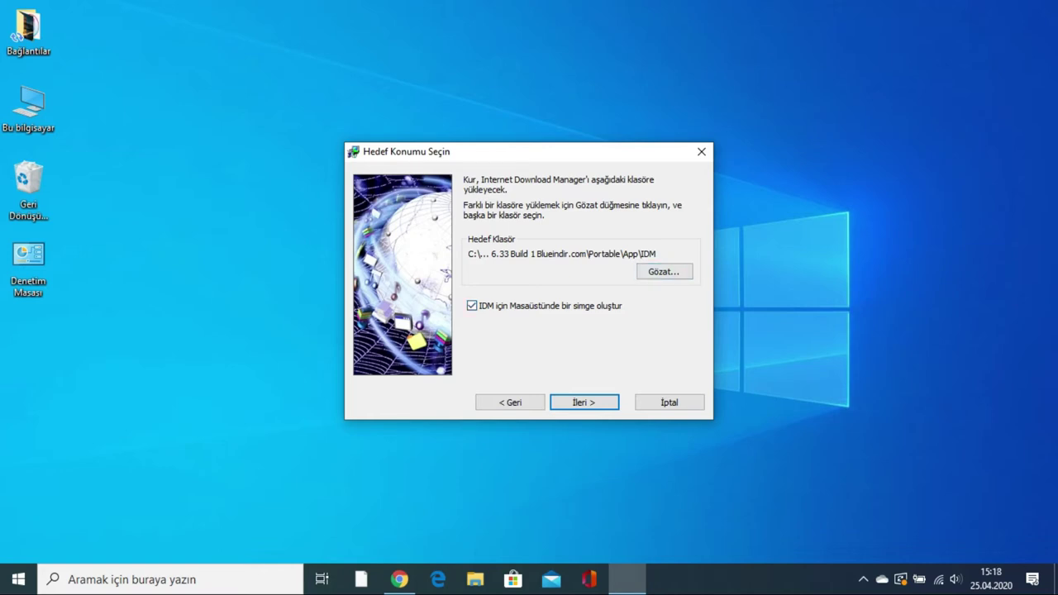
key("Return")
key("Return")
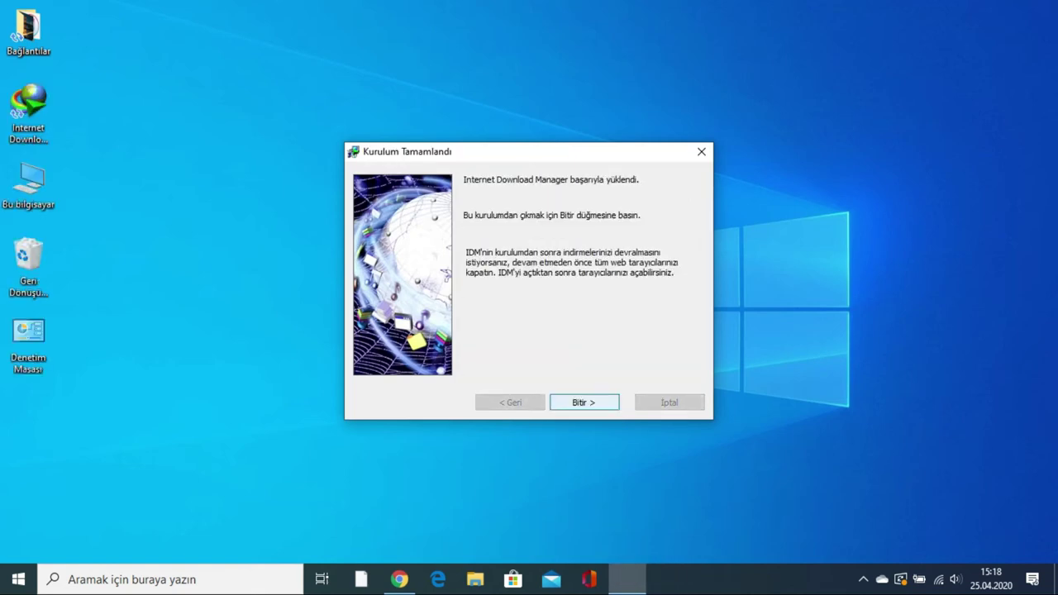
key("Return")
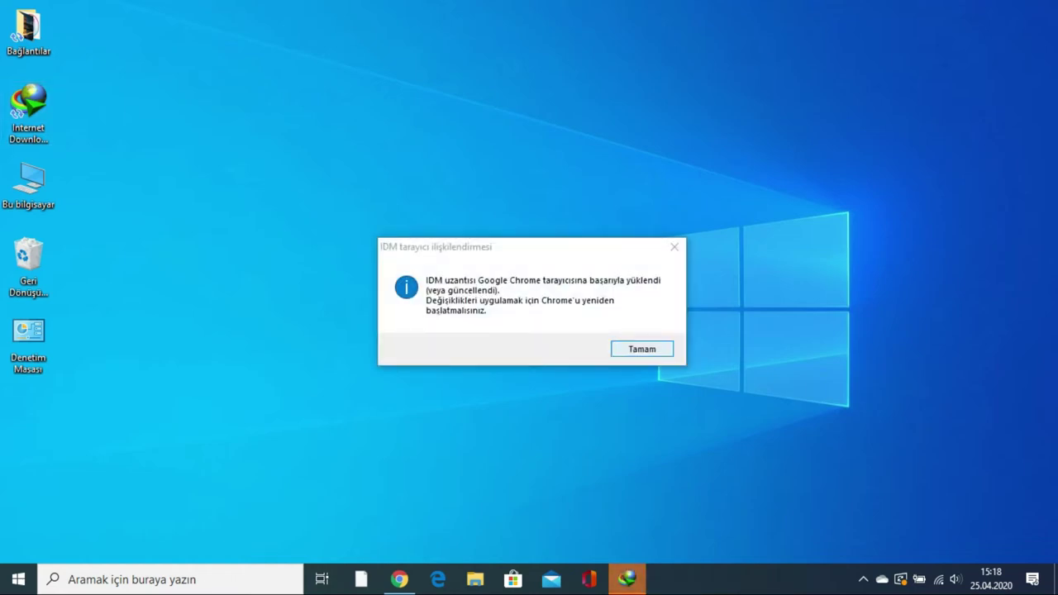
key("Return")
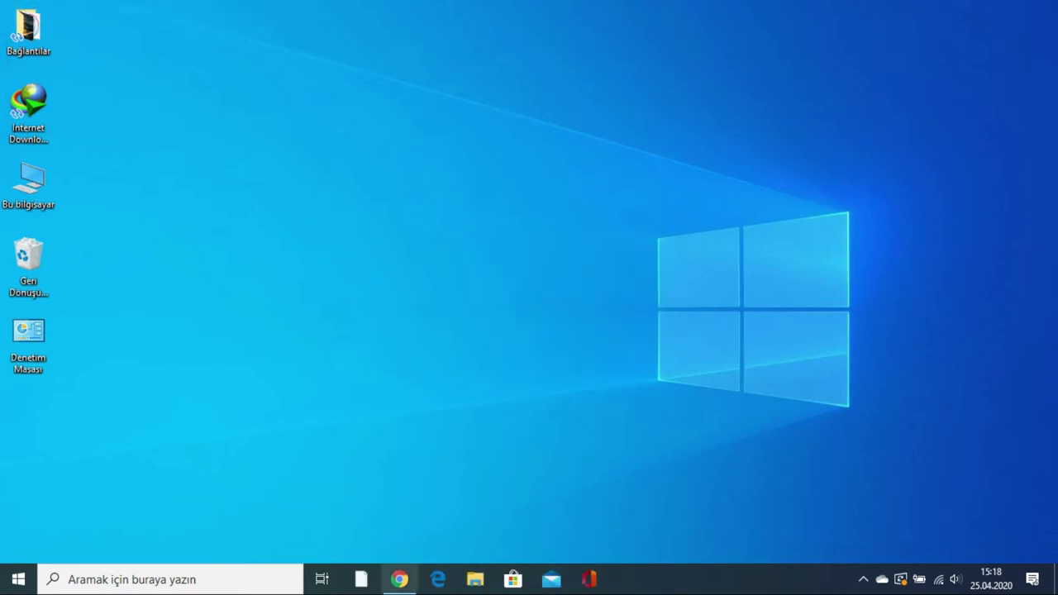
left_click(399, 579)
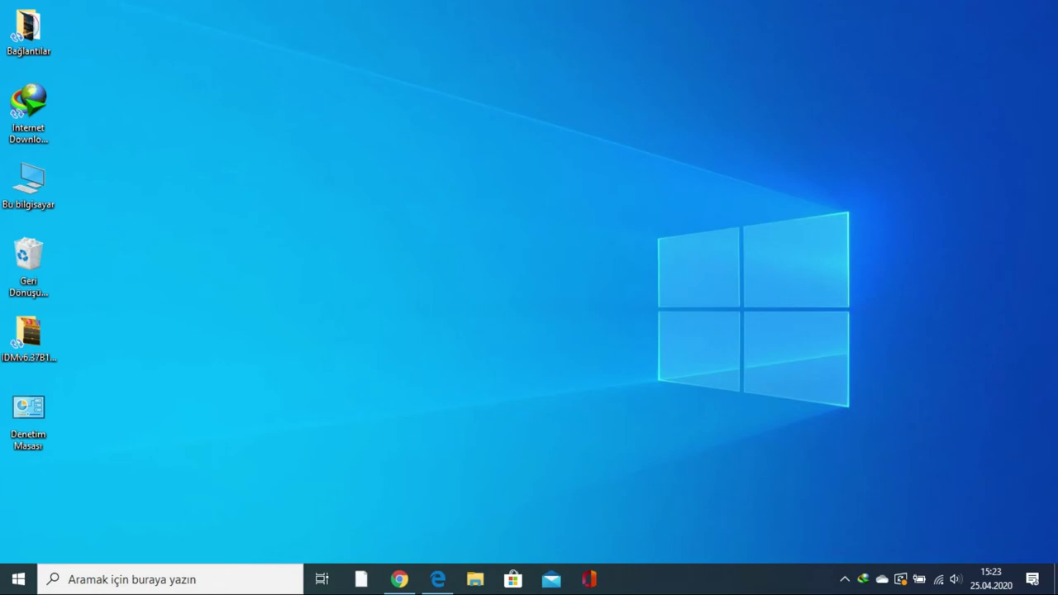
Step: Open Internet Download Manager, try to resume the unfinished mp4 download, and close the registration web page
double_click(28, 108)
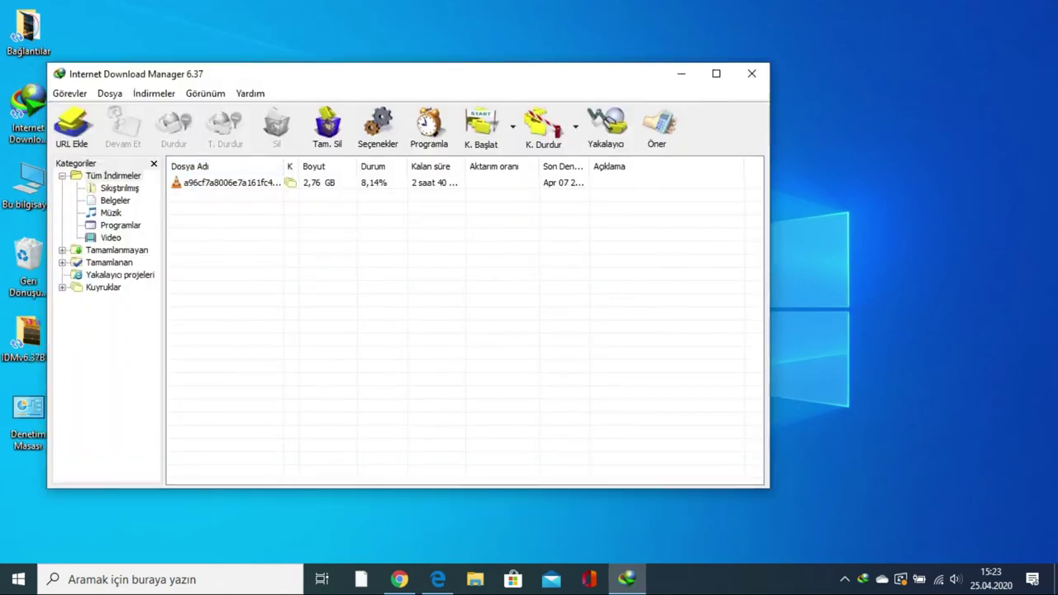
left_click_drag(408, 74, 531, 74)
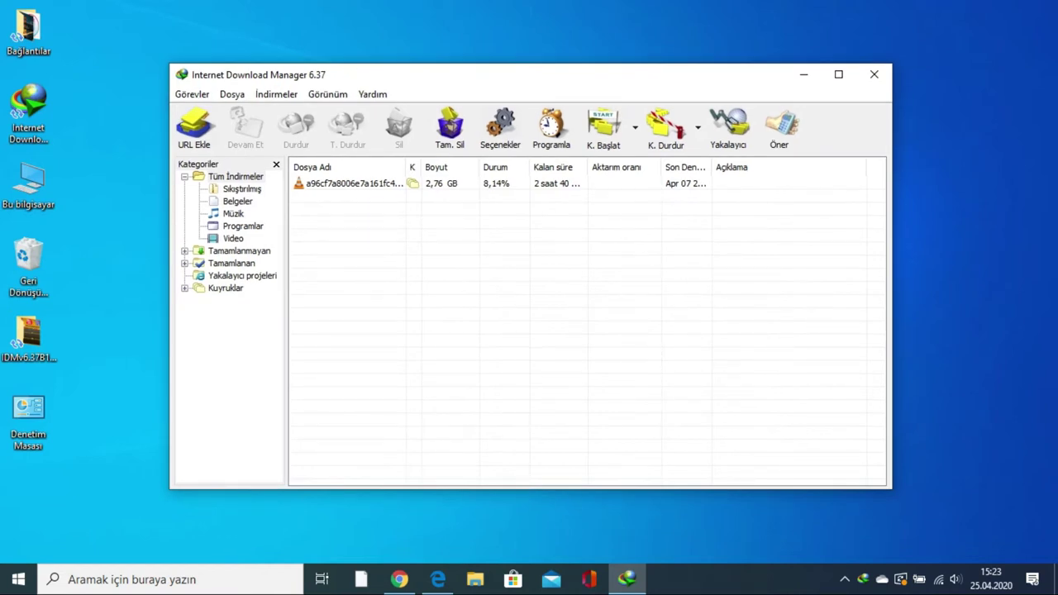
left_click(354, 183)
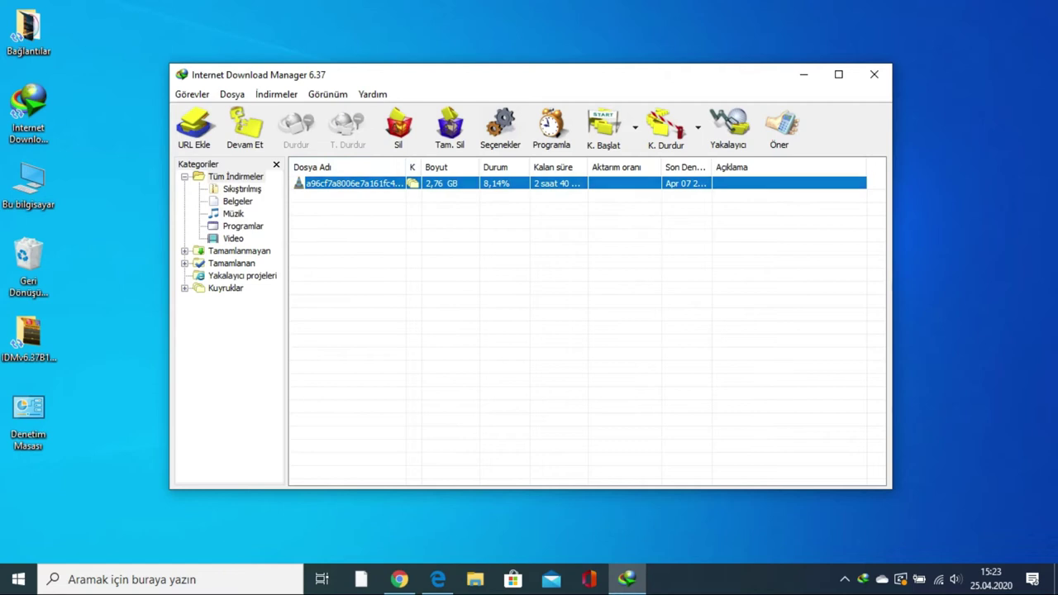
left_click(244, 125)
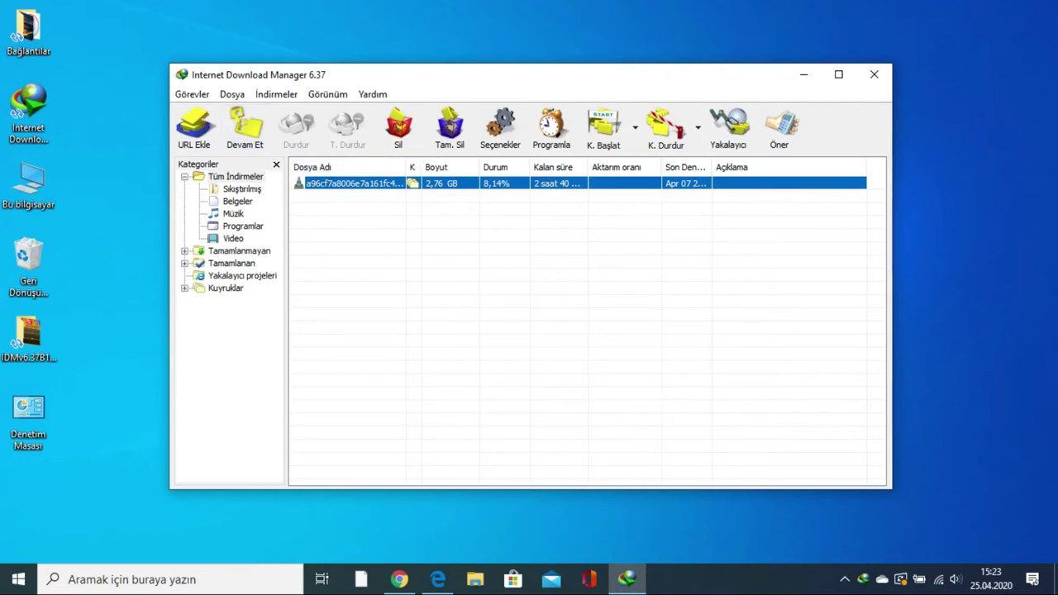
left_click(245, 125)
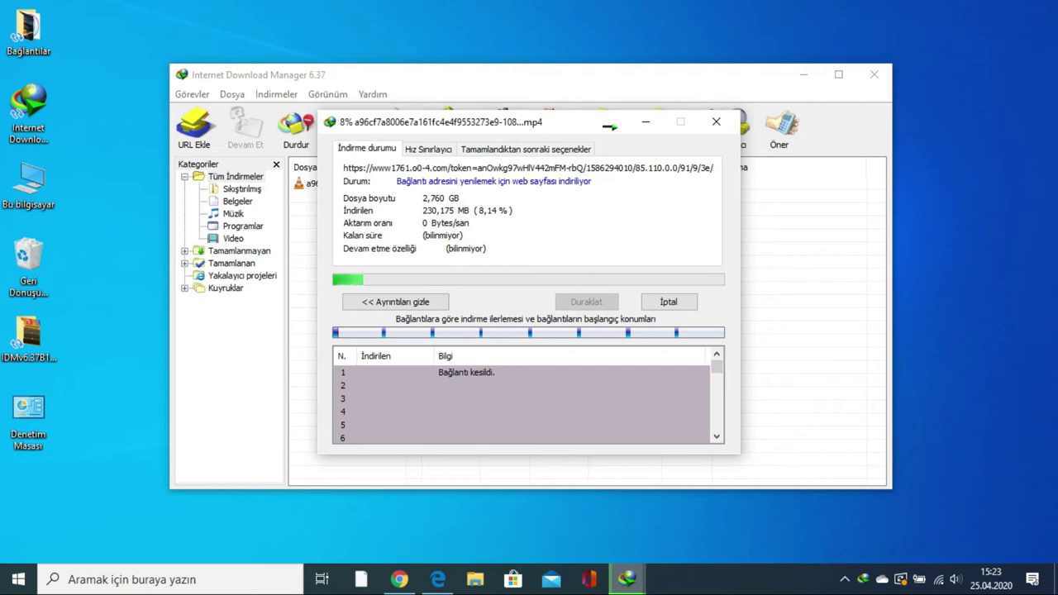
key("Return")
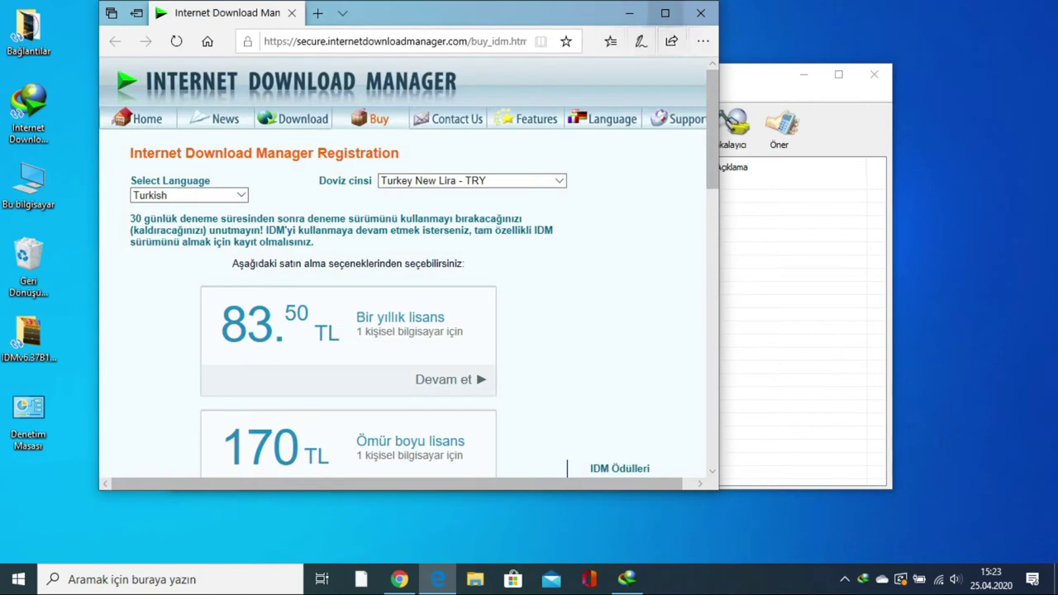
left_click(701, 12)
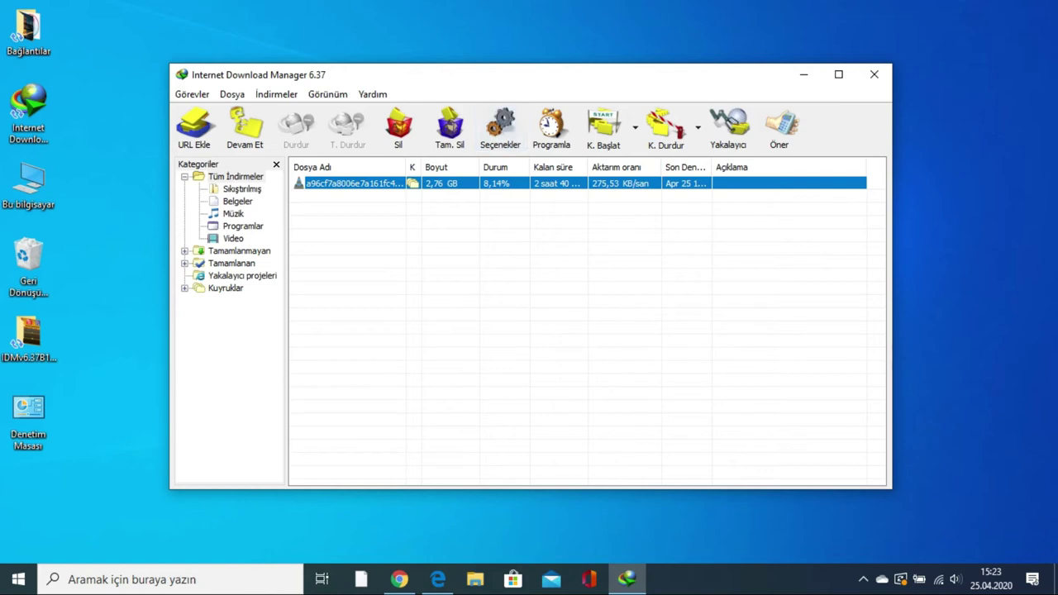
Step: Delete the unfinished mp4 download from the download list
left_click(398, 126)
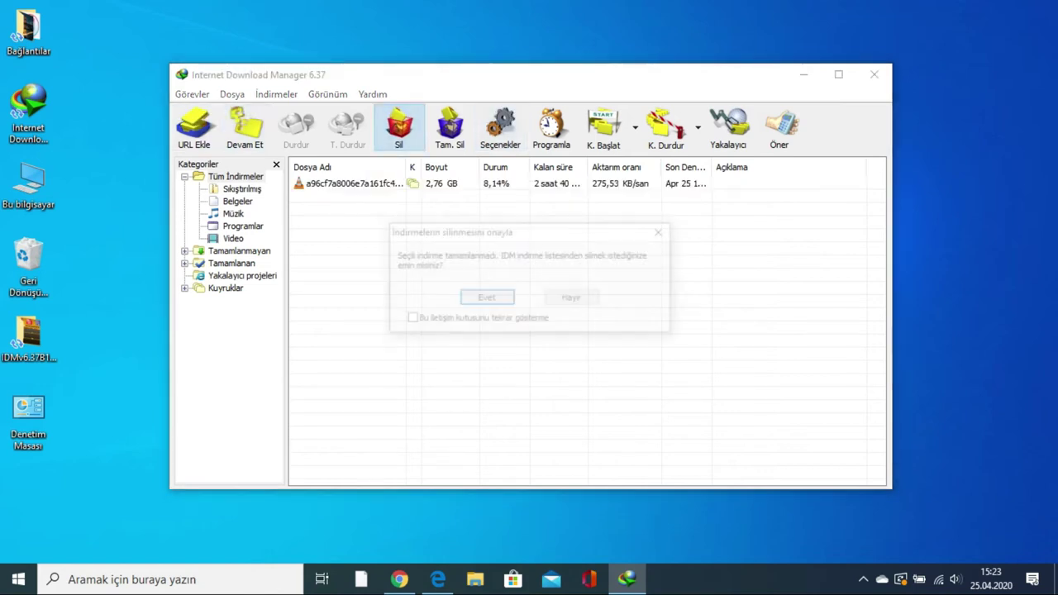
left_click(486, 298)
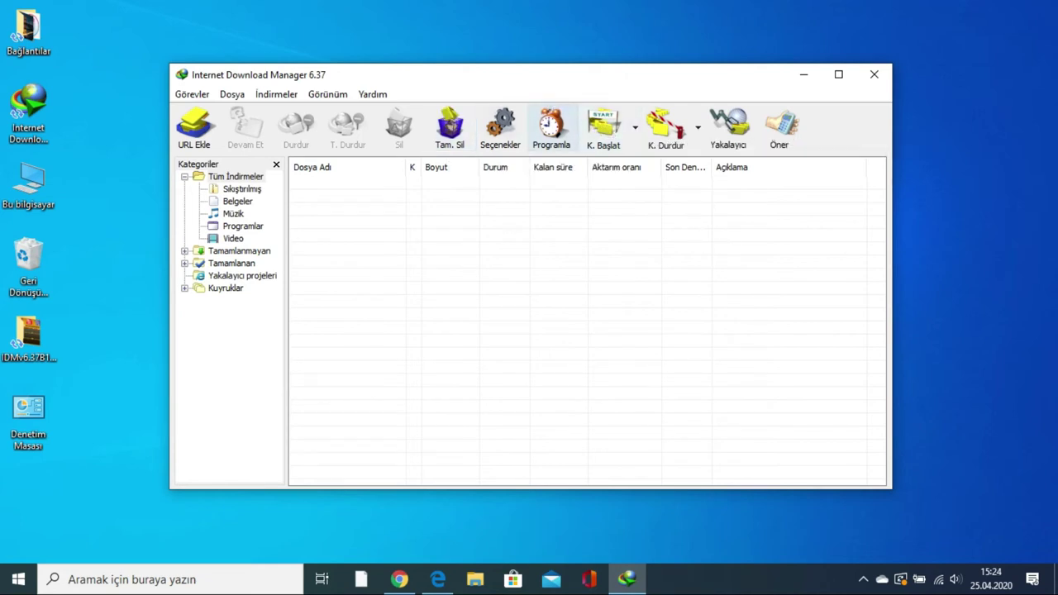
Step: Review the queue start options and the compressed, document, unfinished and finished download categories, and close the download manager
left_click(635, 126)
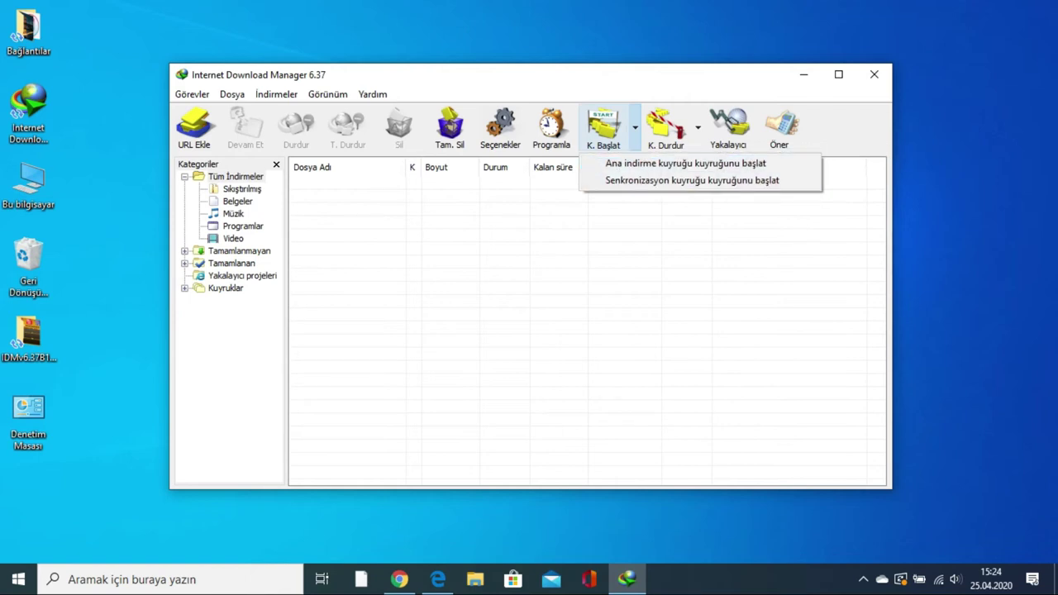
key("Escape")
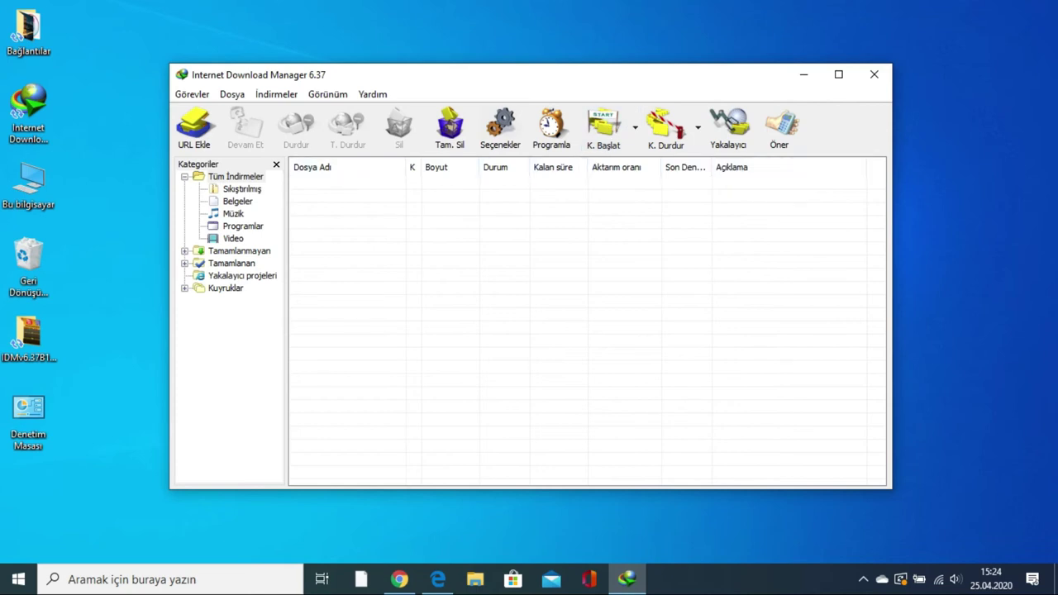
left_click(241, 189)
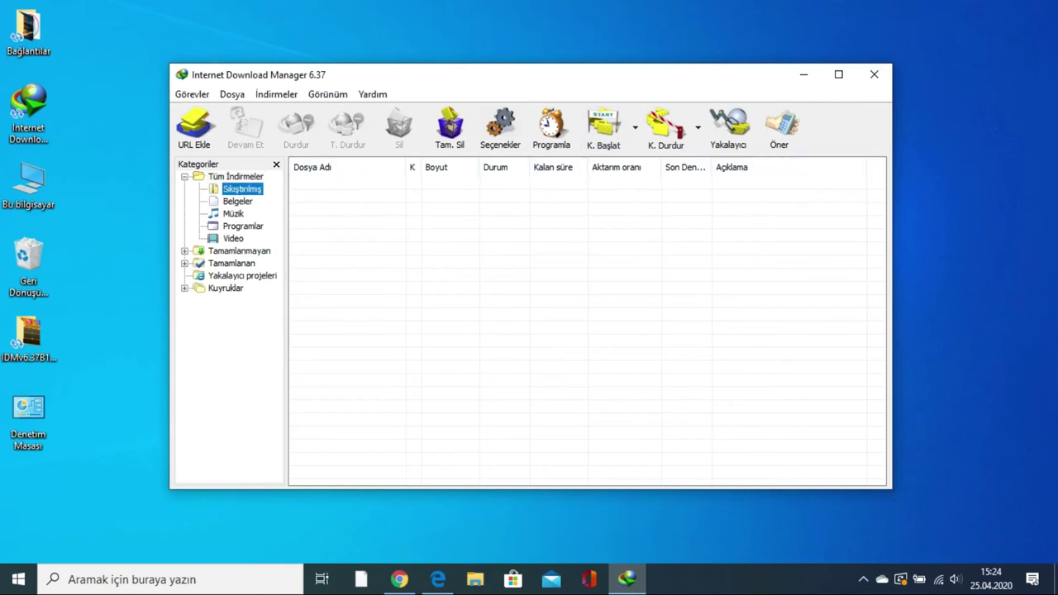
left_click(237, 201)
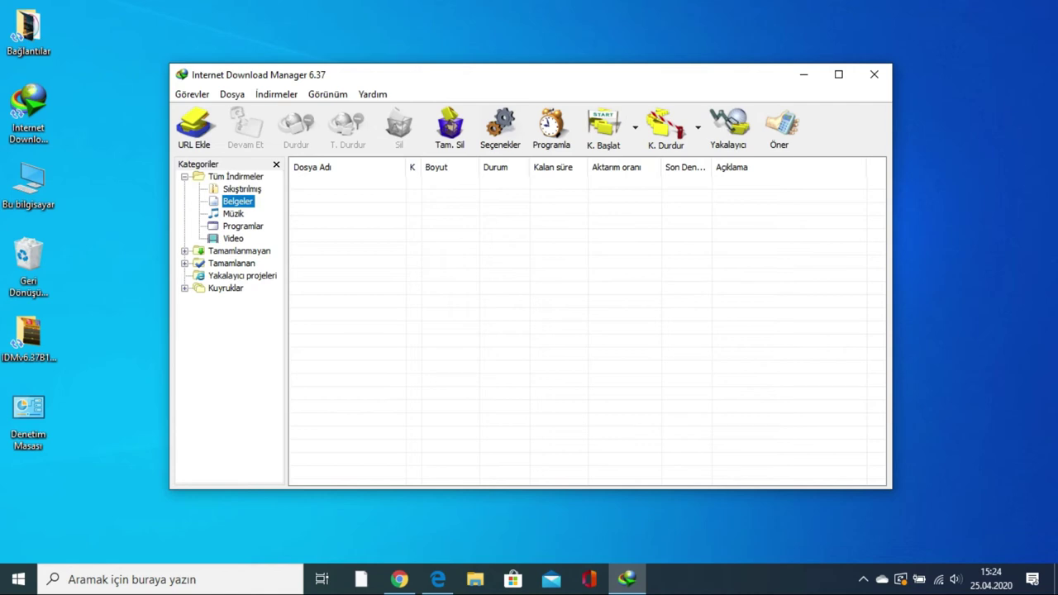
double_click(239, 250)
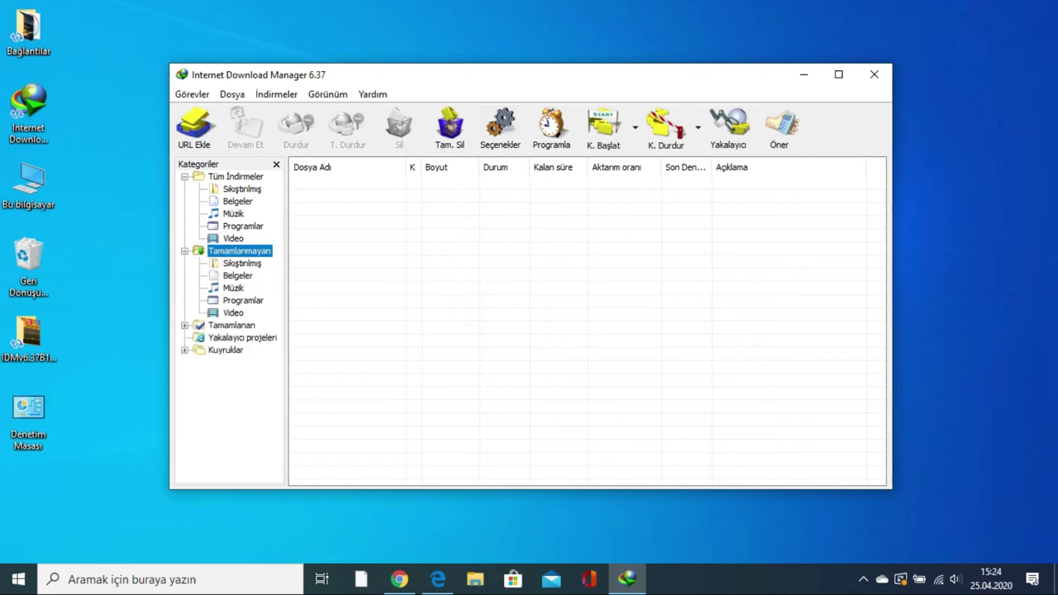
double_click(232, 325)
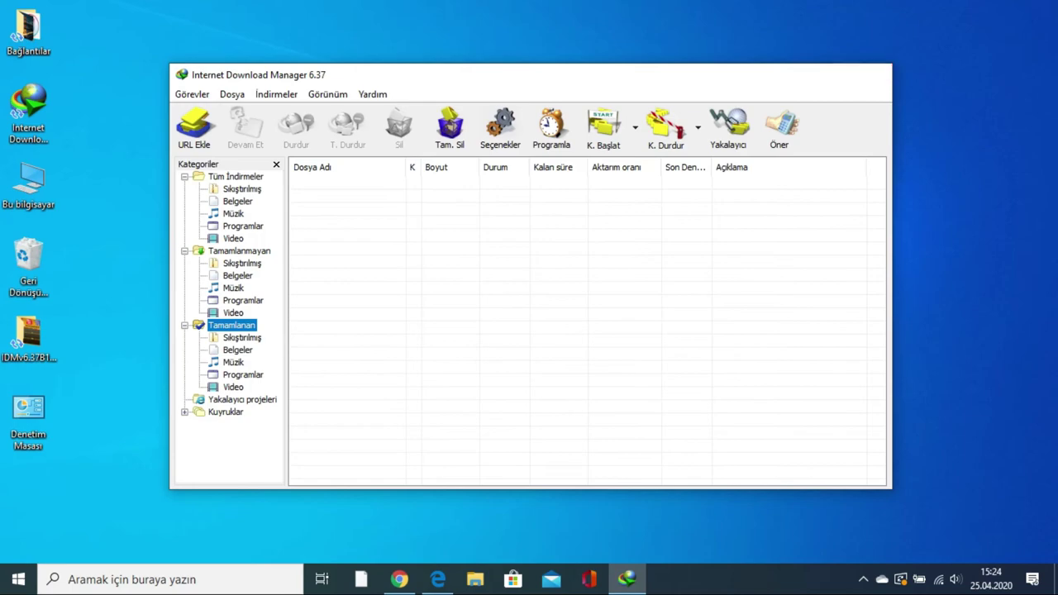
left_click(873, 75)
Step: Switch to Chrome and go to rarlab.com
left_click(399, 578)
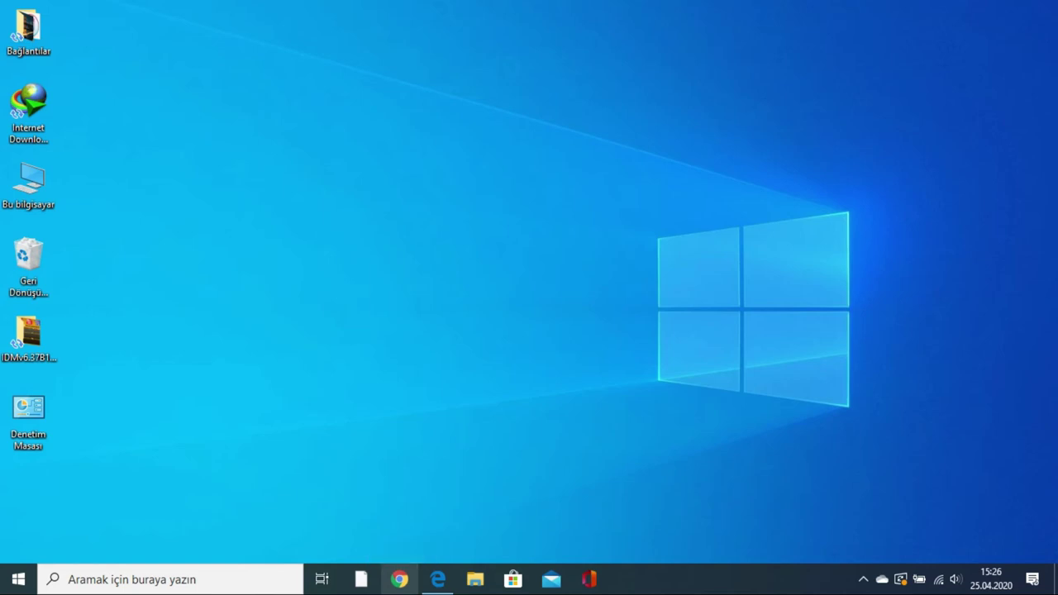
left_click(399, 578)
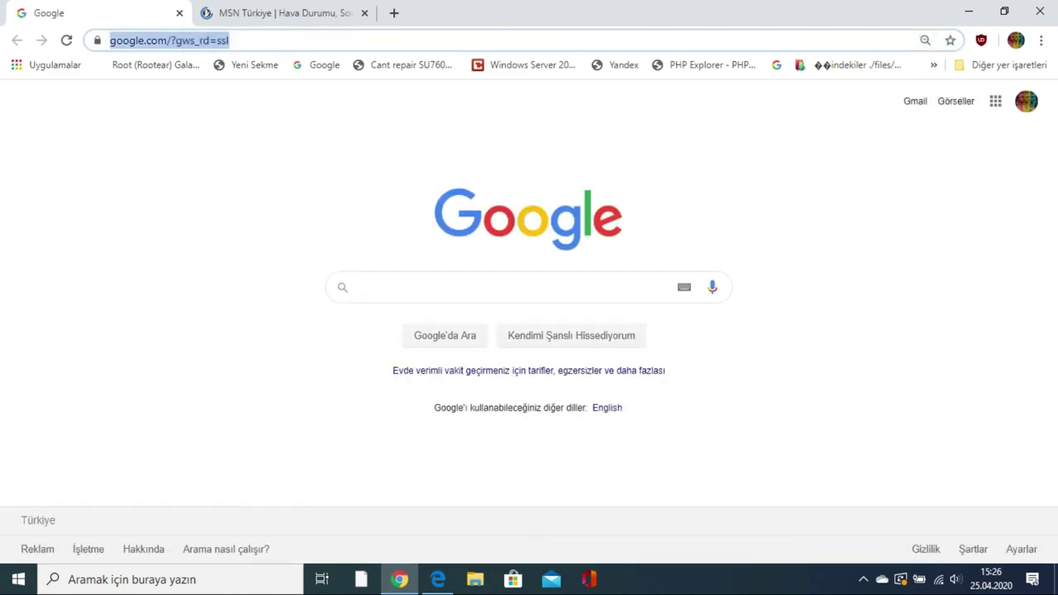
type("rarl")
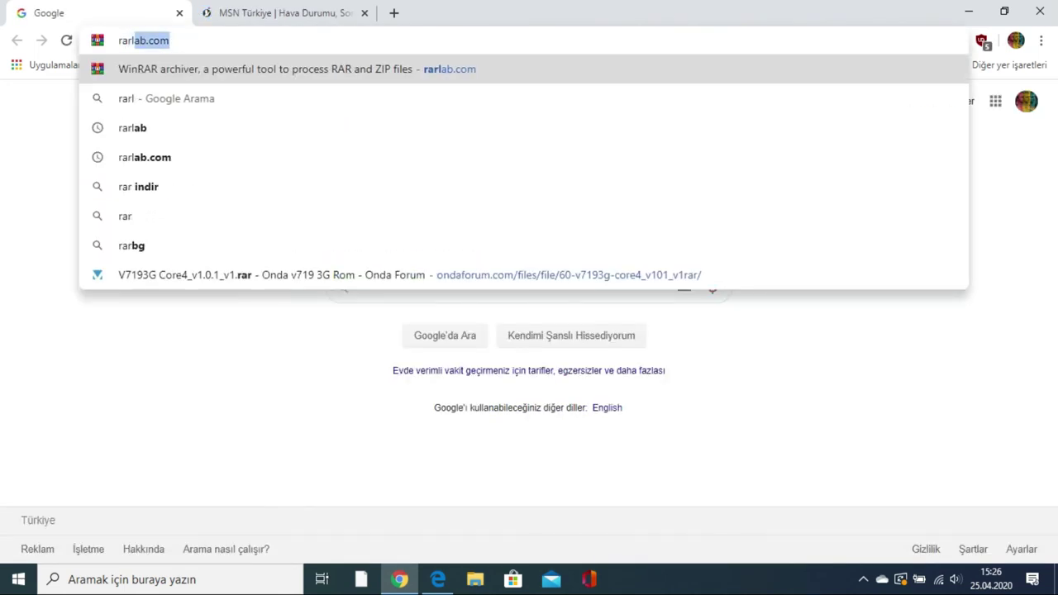
type("ab.com")
key("Return")
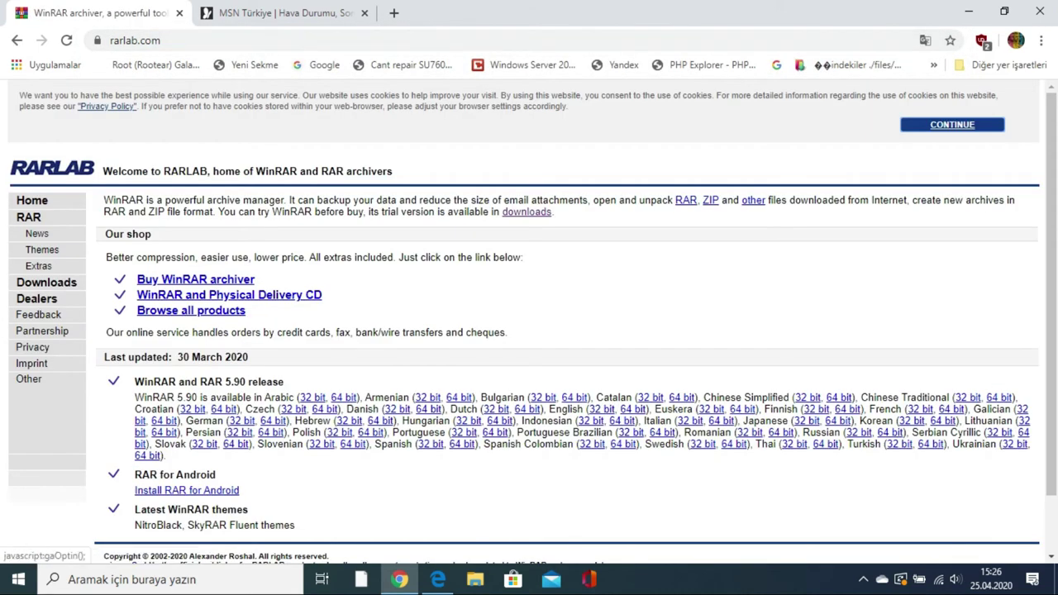
Step: Copy the link address of the Turkish 32 bit WinRAR 5.90 download and minimize the browser
right_click(899, 444)
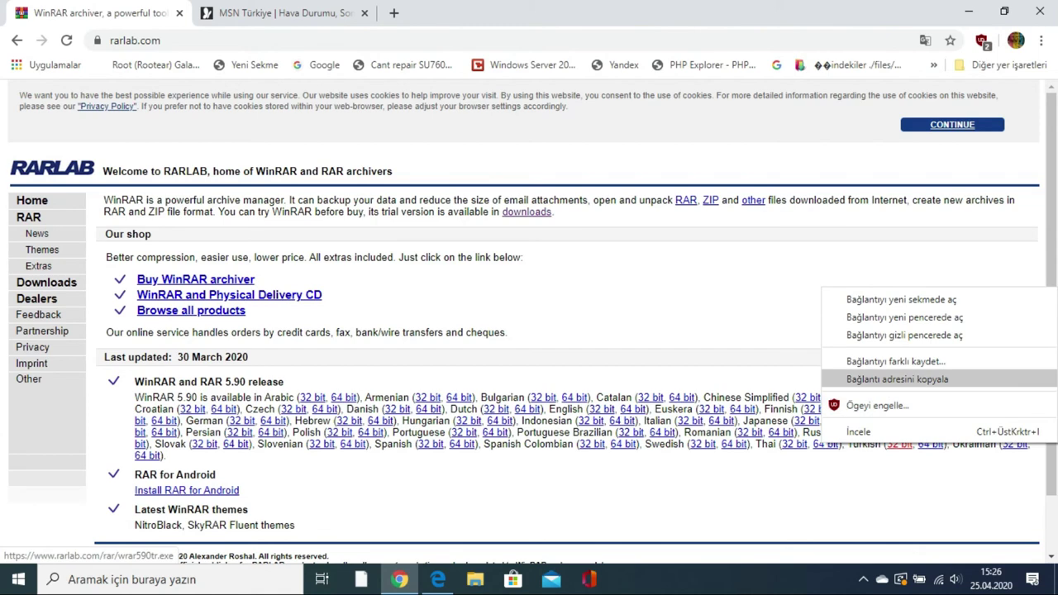
left_click(897, 379)
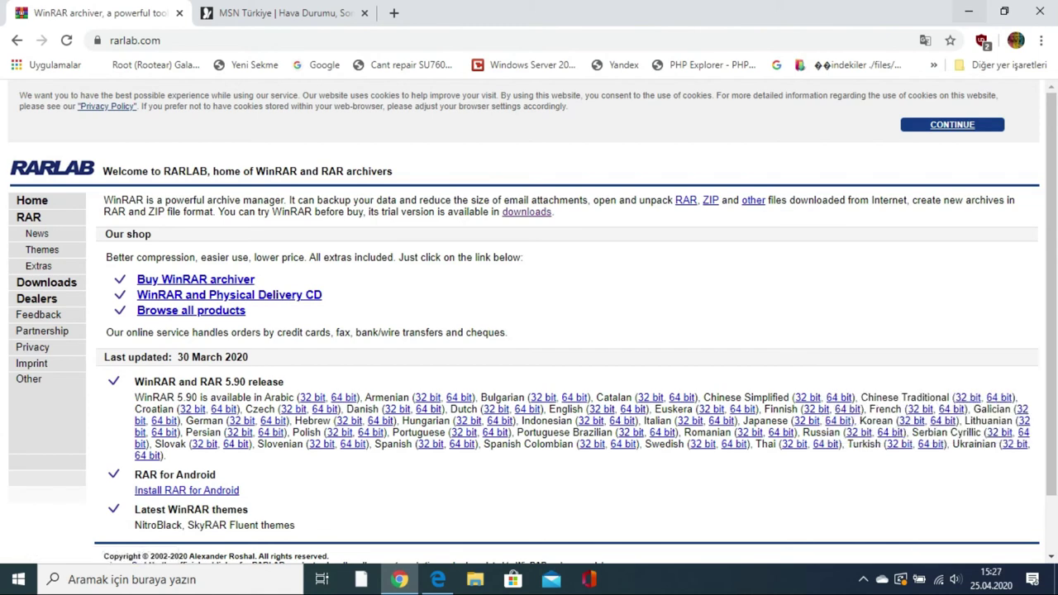
left_click(969, 12)
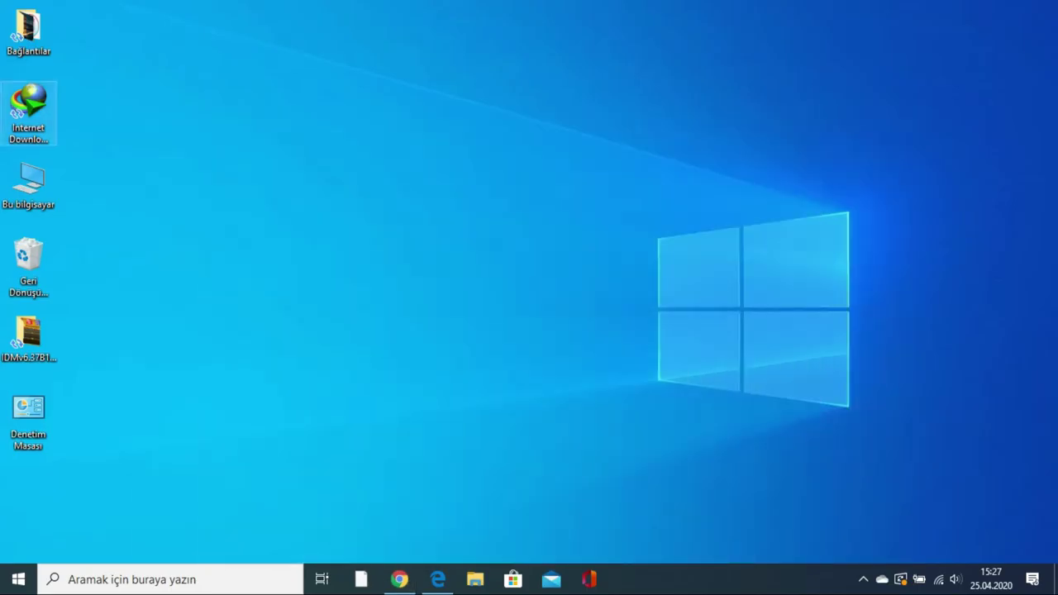
Step: Switch to Internet Download Manager, download wrar590tr.exe from the copied address, and view the file in its download folder
double_click(28, 112)
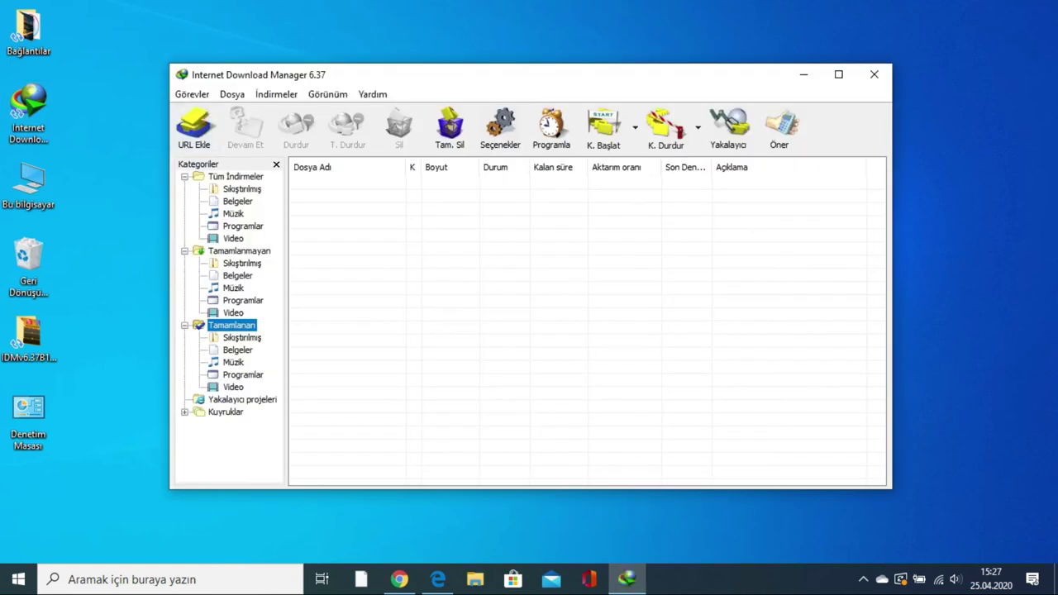
left_click(194, 128)
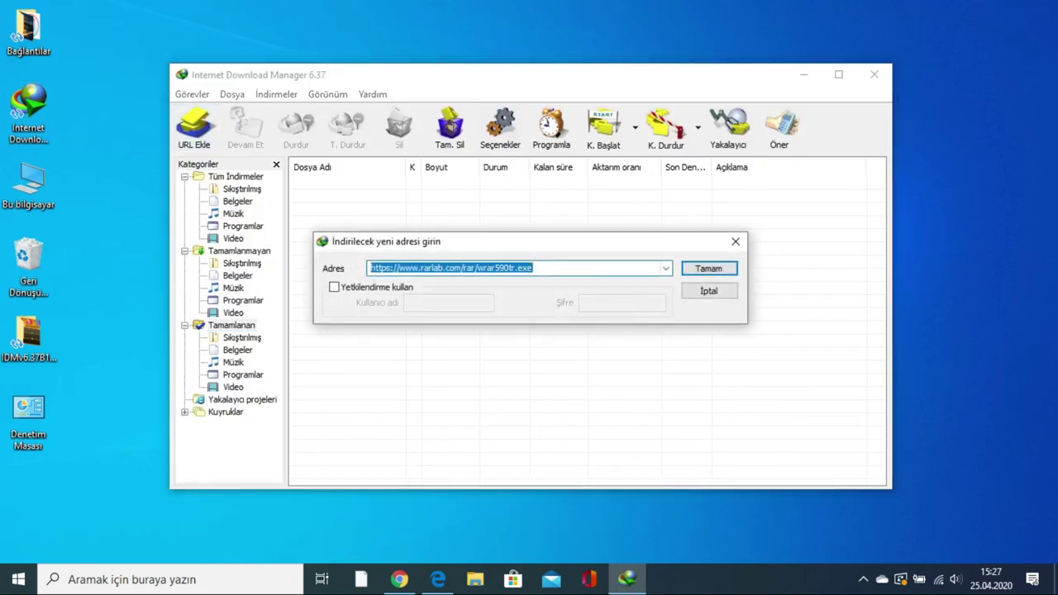
key("Return")
key("Return")
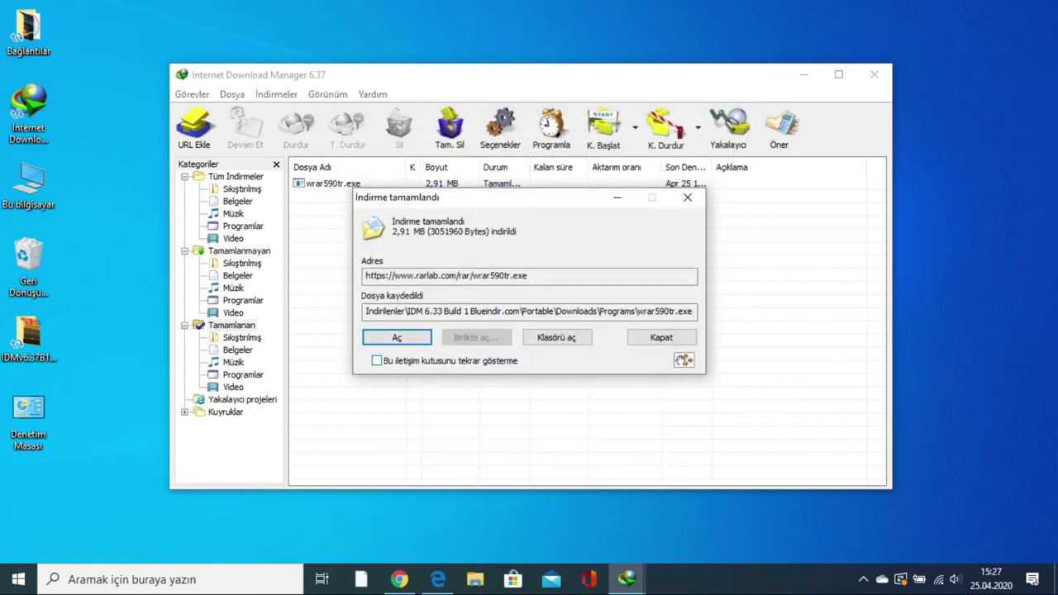
left_click(557, 337)
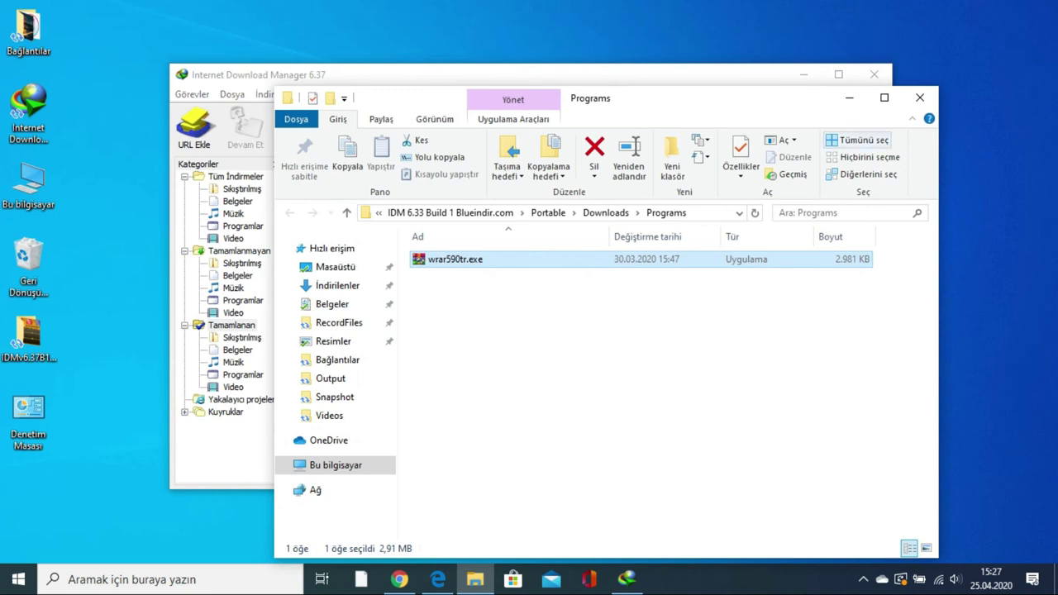
left_click(920, 98)
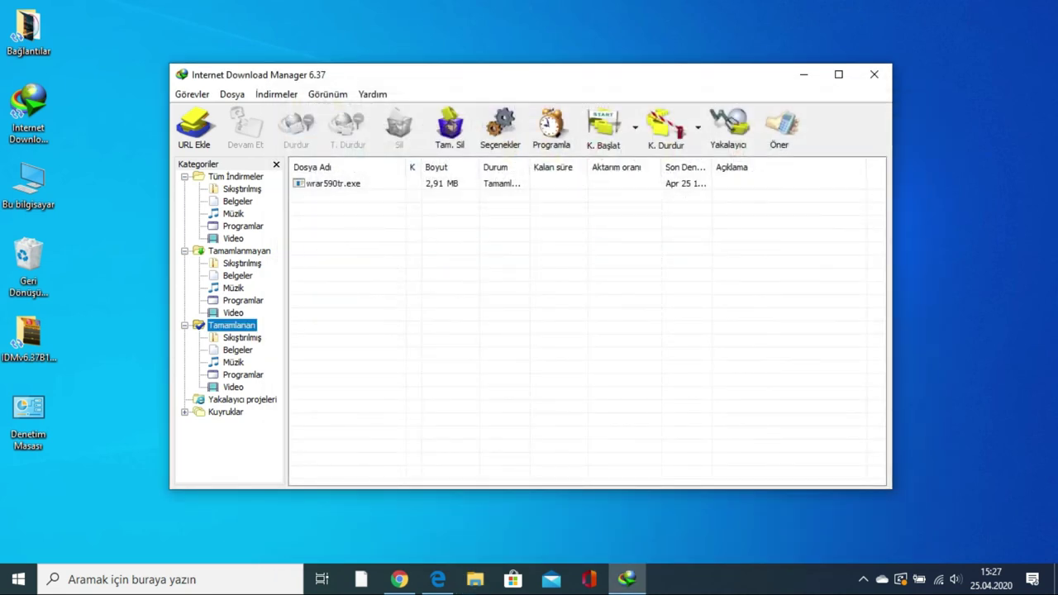
Step: Switch to Chrome to view the rarlab.com page and its address, and minimize the browser
left_click(400, 579)
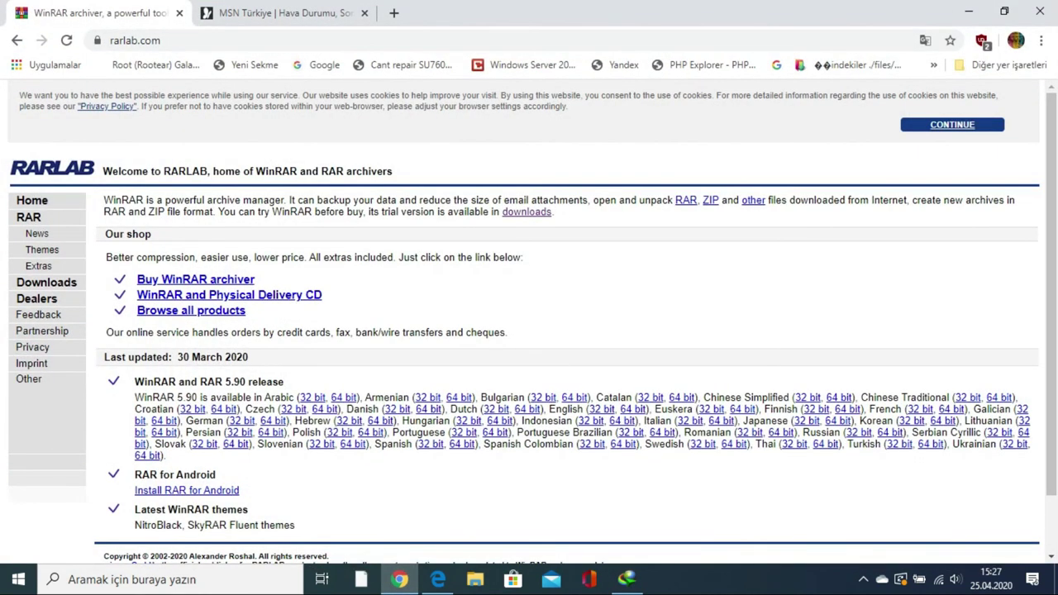
left_click(248, 40)
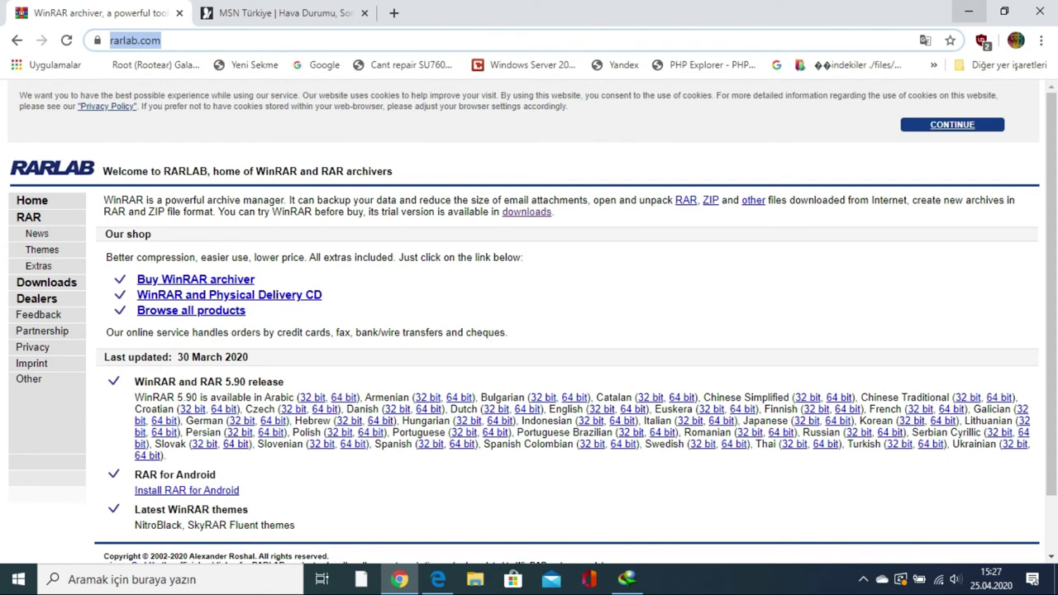
left_click(968, 12)
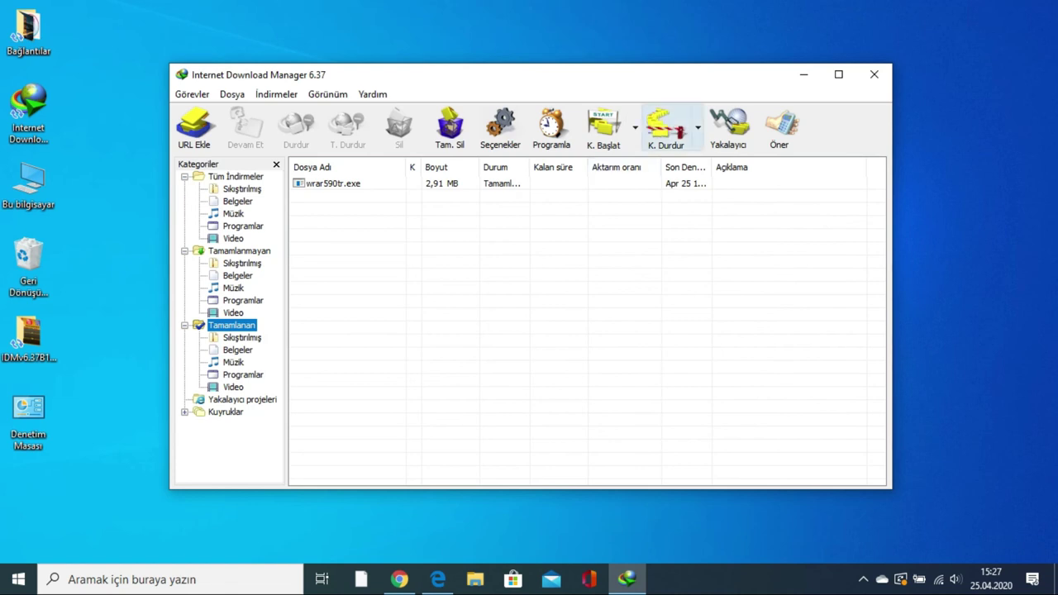
Step: Review the queue stop control and the available task, file and download commands, including the queue start options
left_click(665, 126)
left_click(578, 248)
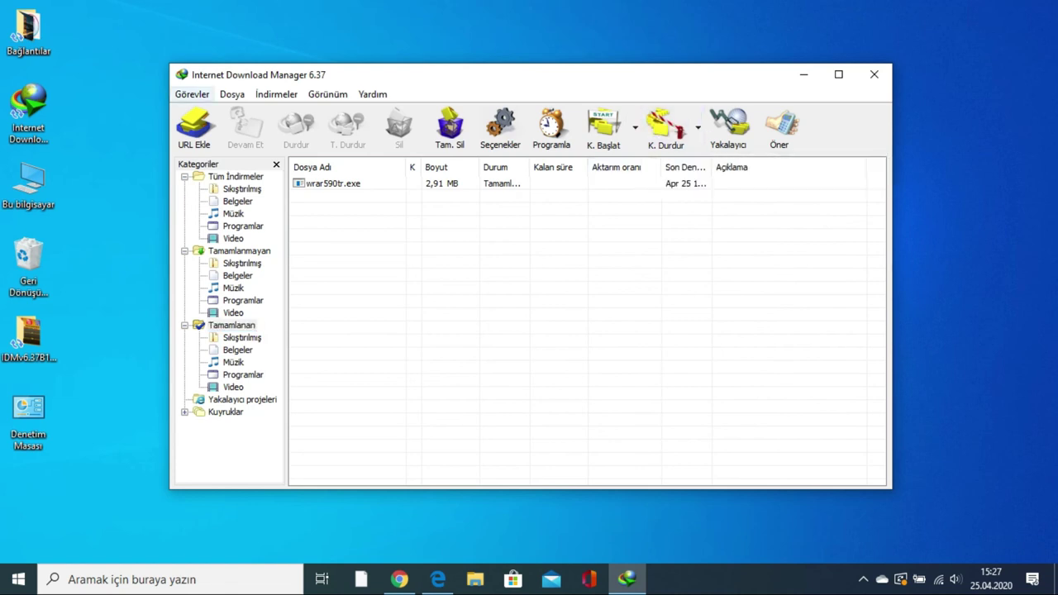
left_click(192, 95)
key("Down")
key("Down")
key("Up")
key("Down")
key("Up")
key("Right")
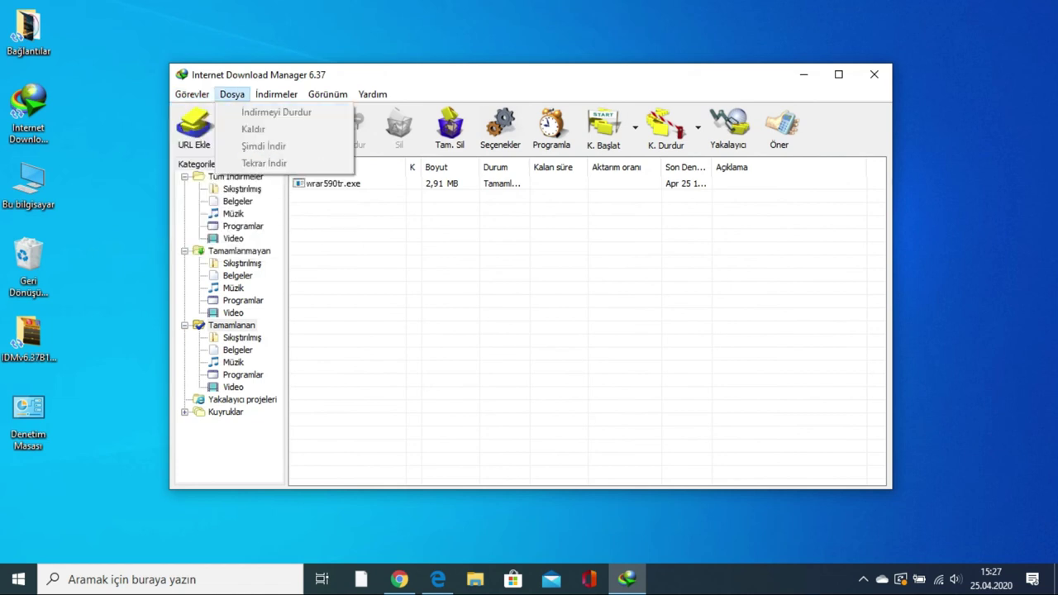
key("Right")
key("Down")
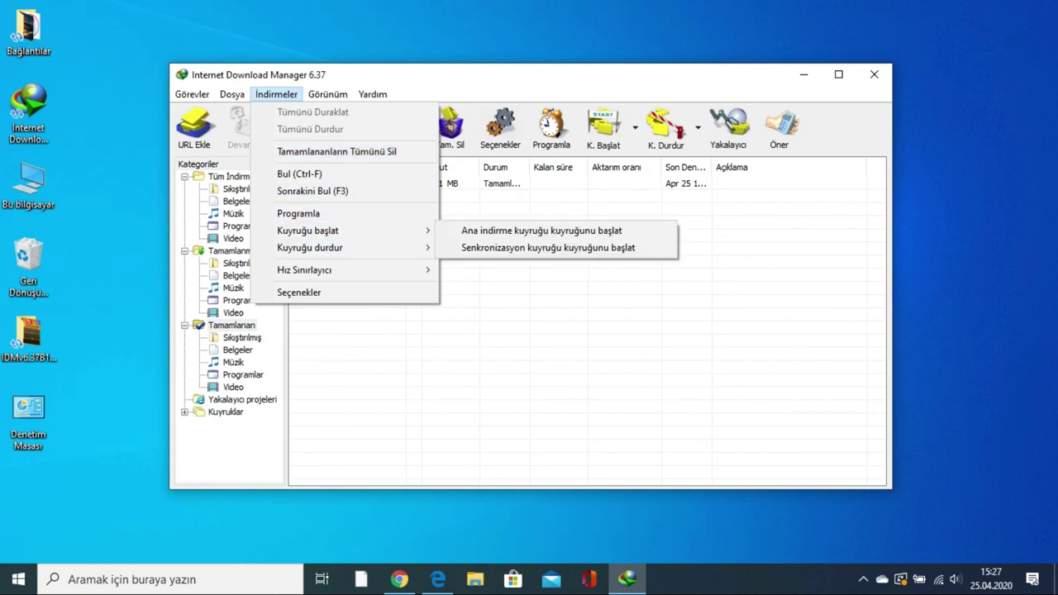
Step: Examine the view options of the download manager, including the toolbar styles and the notification area icon styles
mouse_move(327, 95)
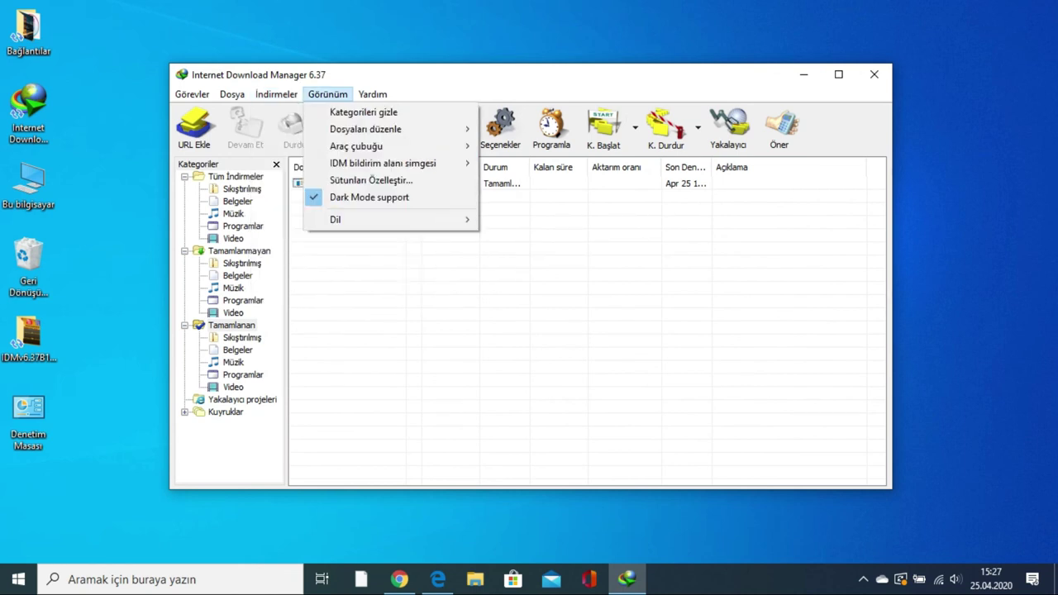
key("Right")
key("Left")
key("Down")
key("Down")
key("Down")
key("Right")
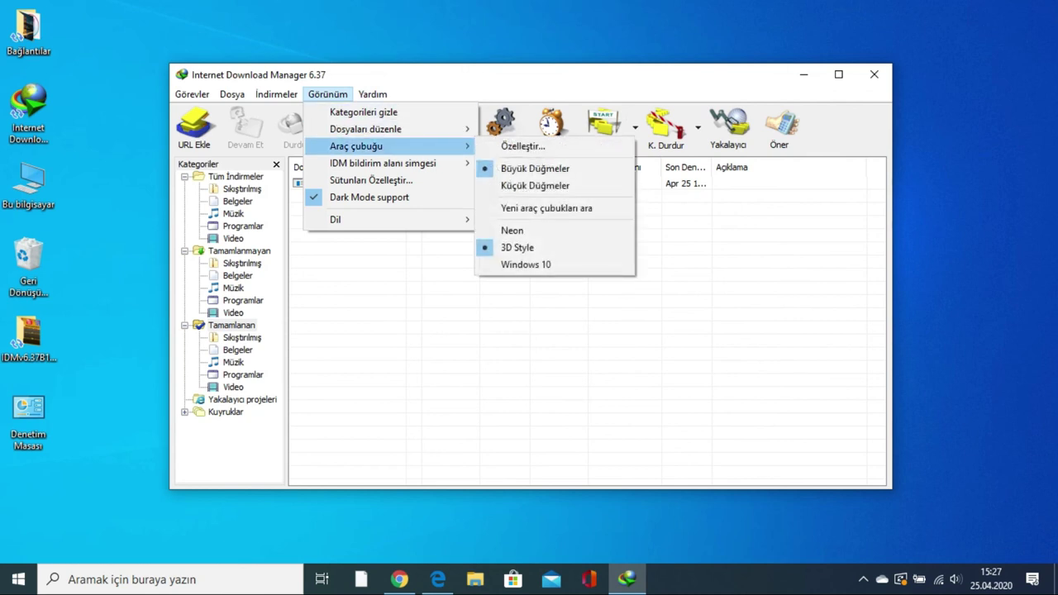
key("Down")
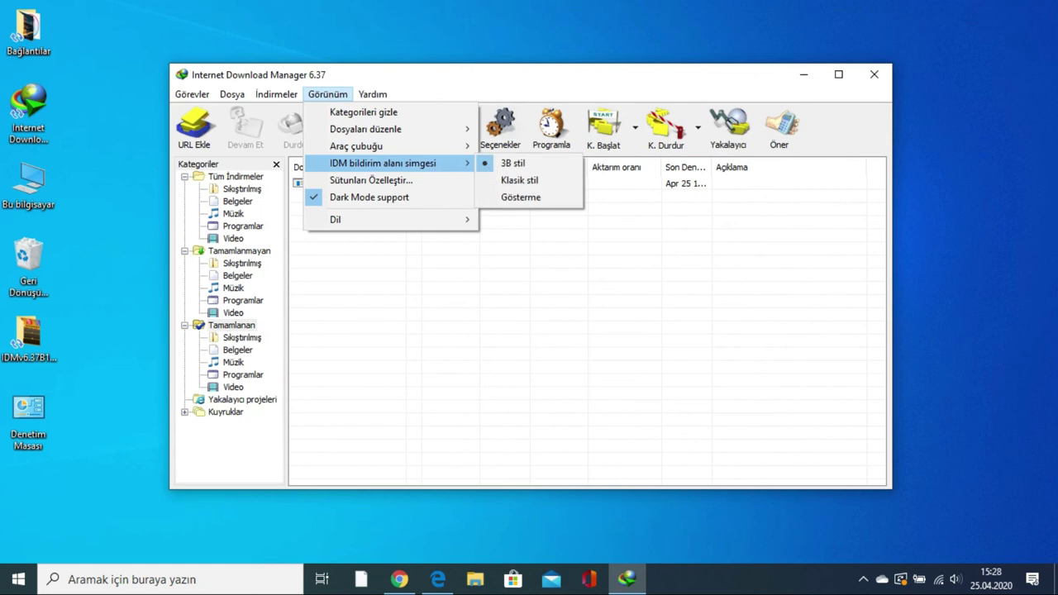
mouse_move(388, 146)
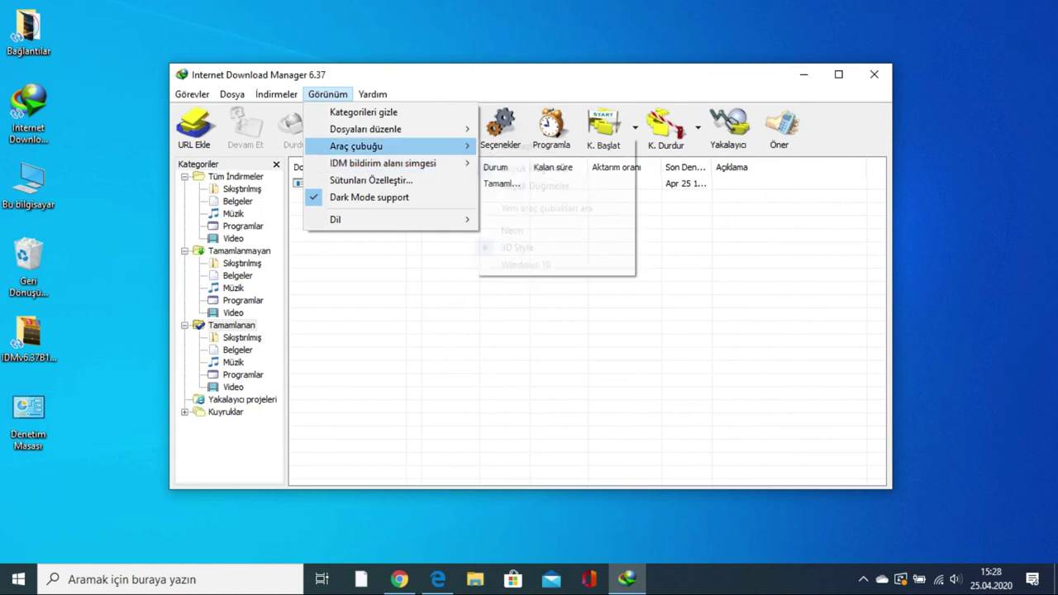